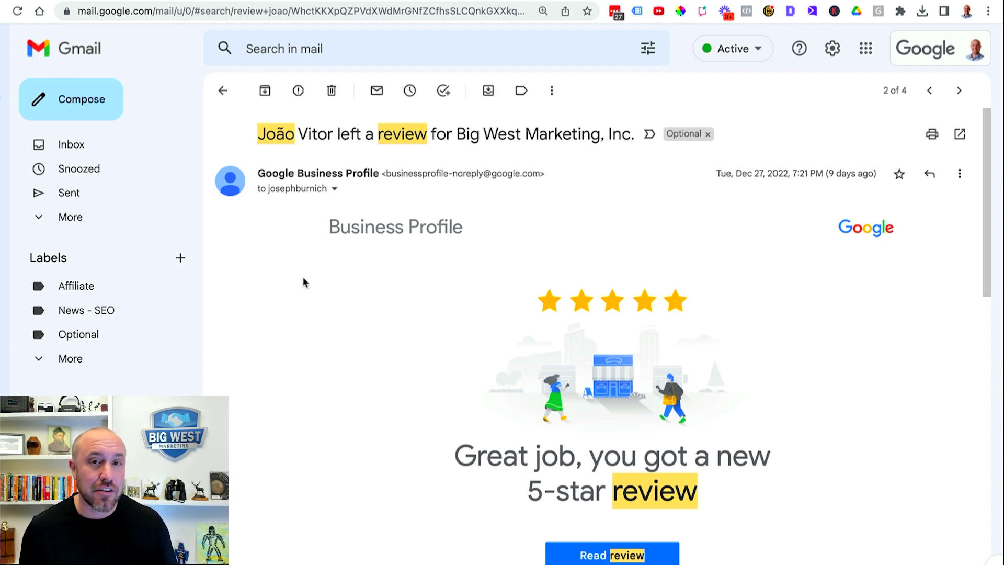
# - Scroll to the five-star review card and open its reply dialog on Google
pyautogui.scroll(-6, 463, 294)
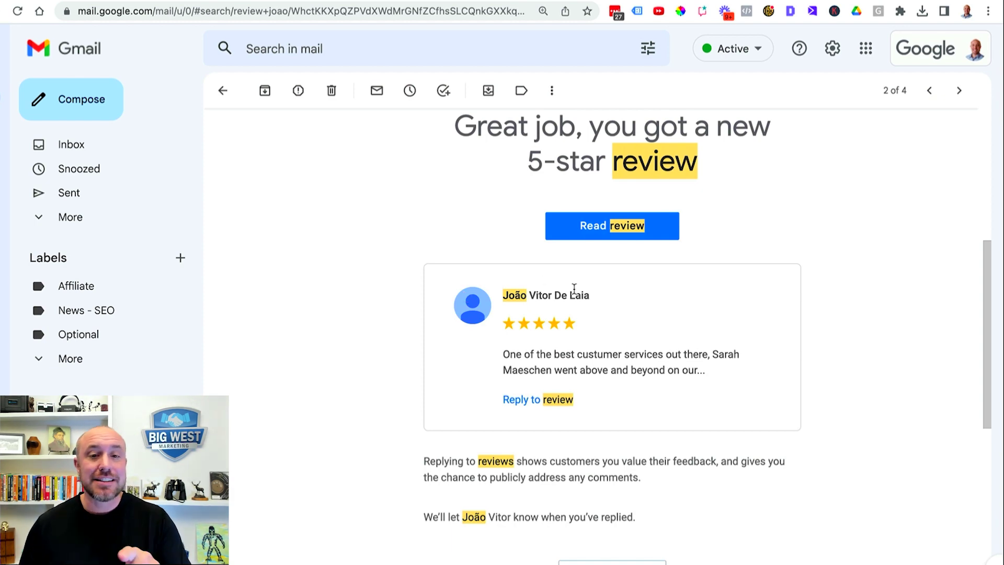
pyautogui.click(584, 236)
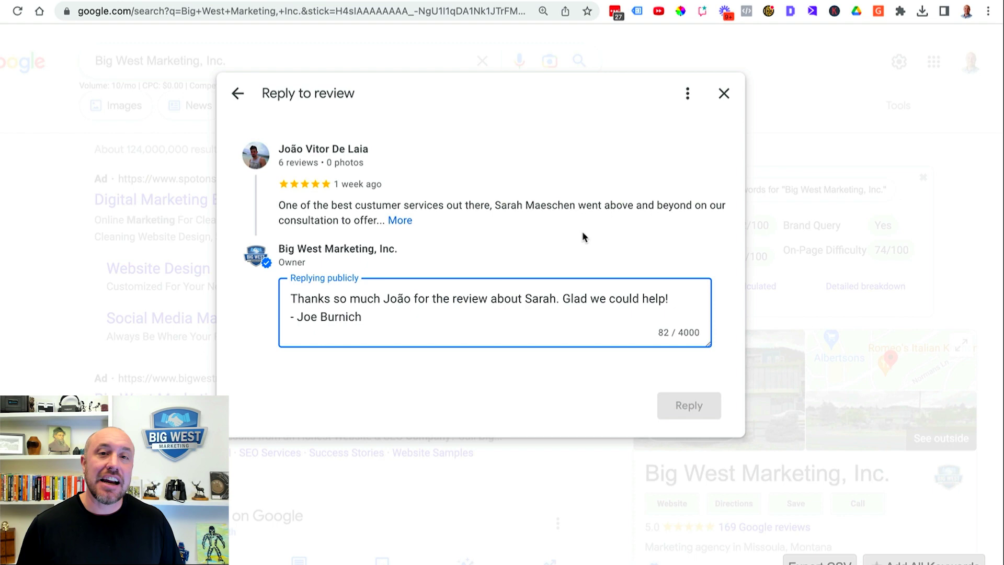
# - Bring up the Preview screenshot showing the review couldn't be found
pyautogui.press('super+Tab')
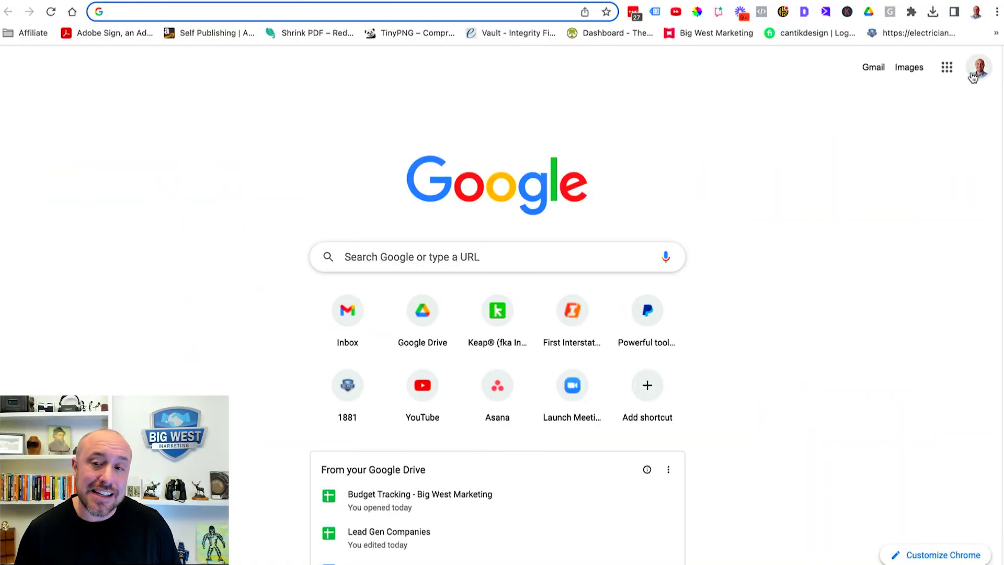
# - Search Google for 'google local business support'
pyautogui.click(414, 262)
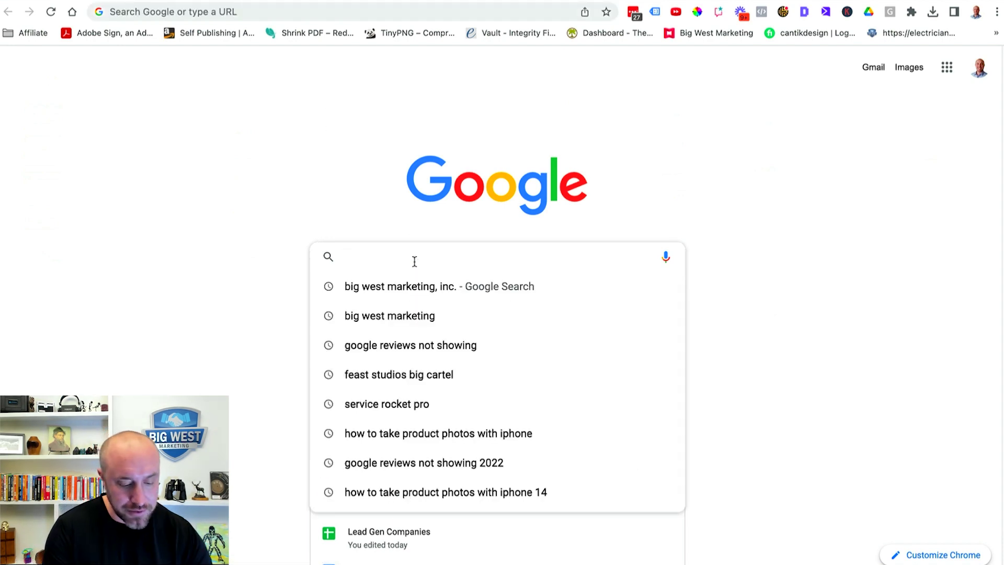
pyautogui.write('google')
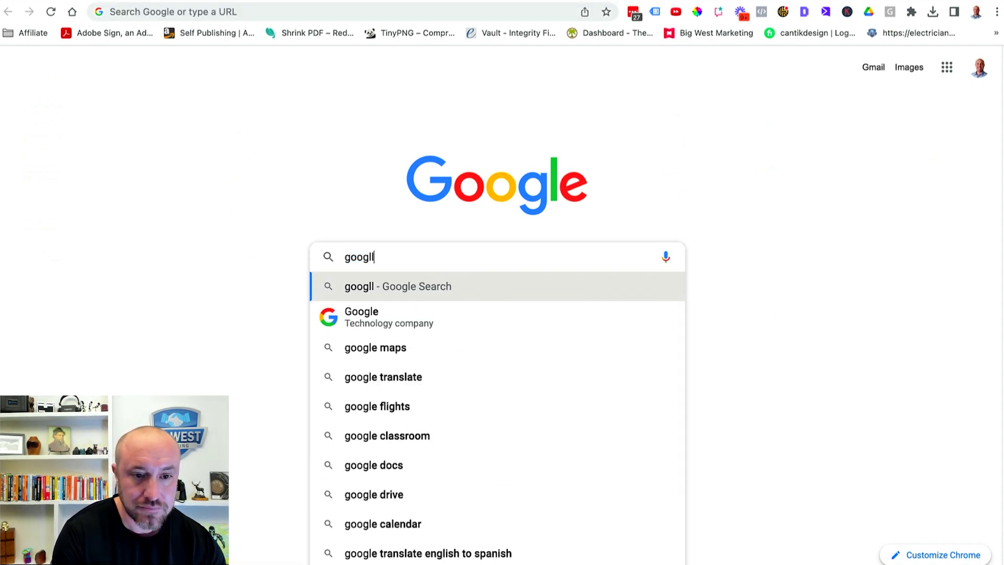
pyautogui.write(' local busin')
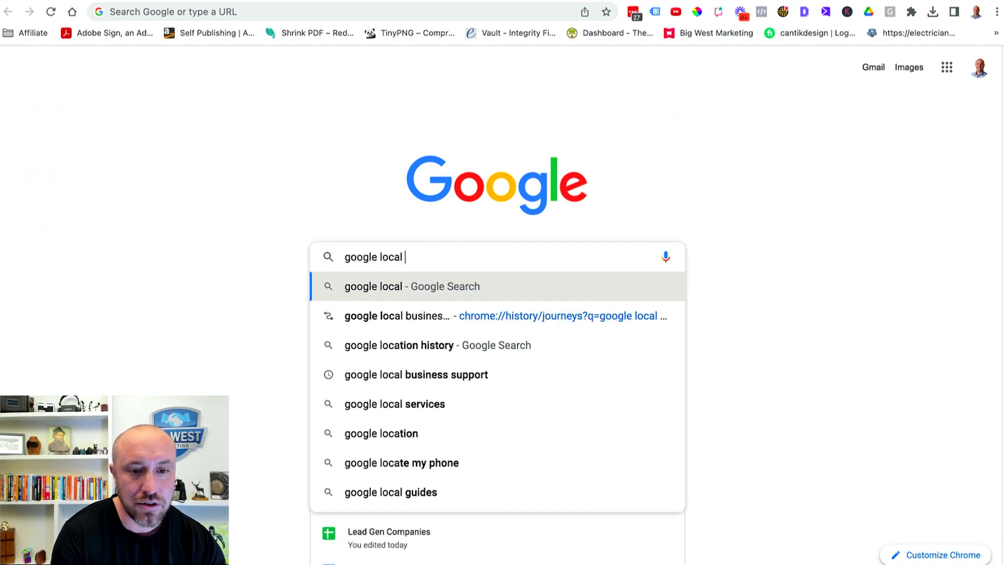
pyautogui.write('ess support')
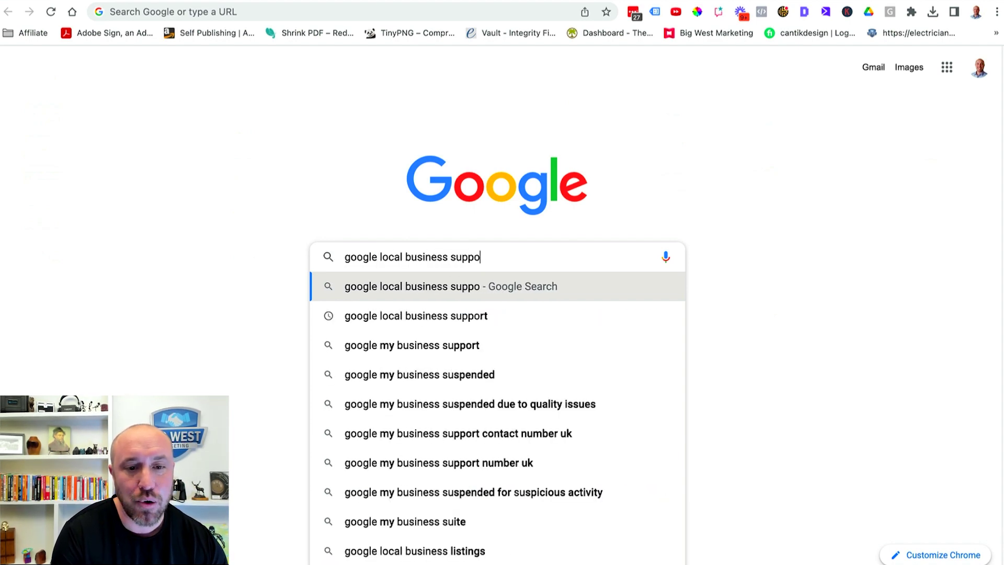
pyautogui.press('Return')
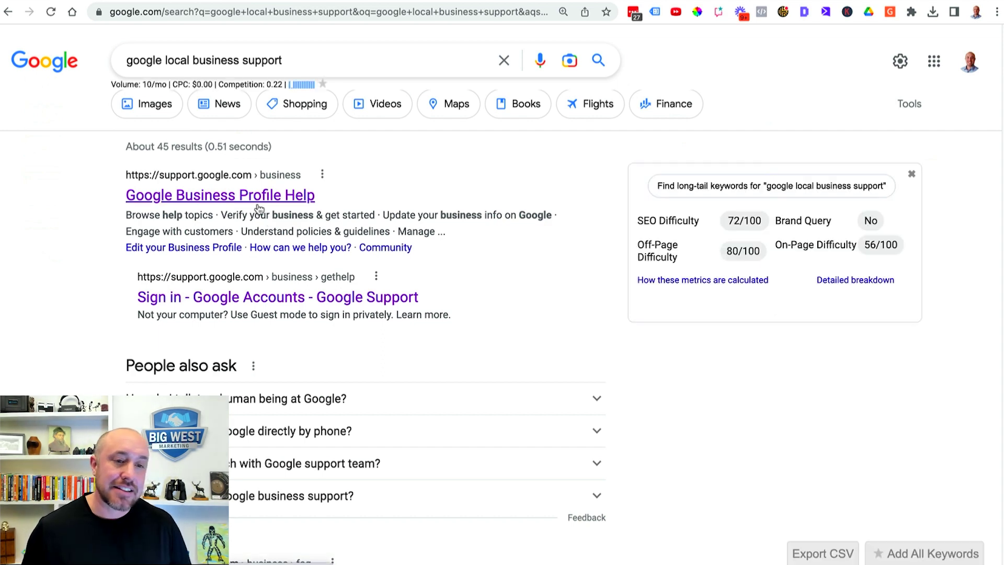
# - Open Google Business Profile Help, search 'Review not showing', and scroll to Need more help?
pyautogui.click(258, 206)
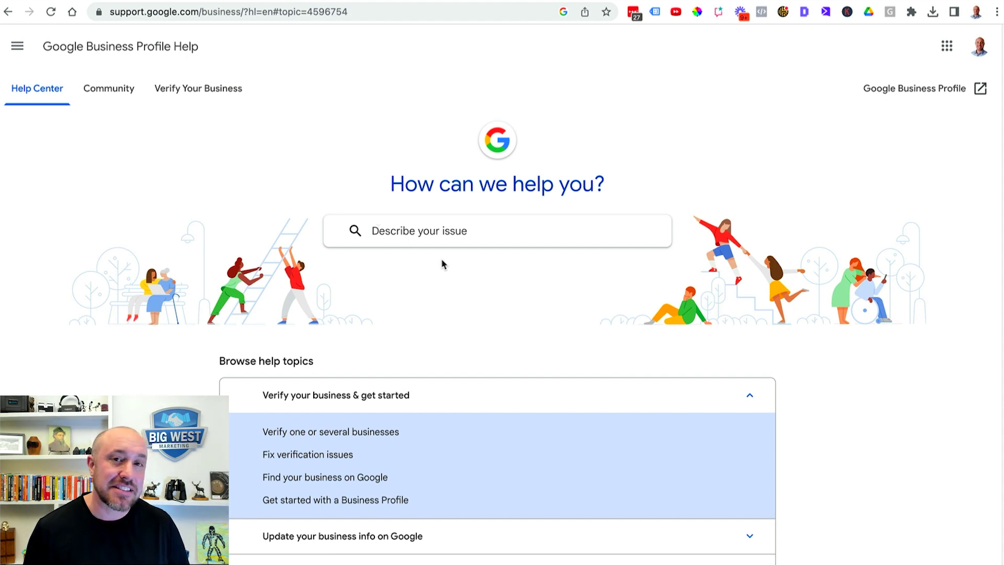
pyautogui.write('R')
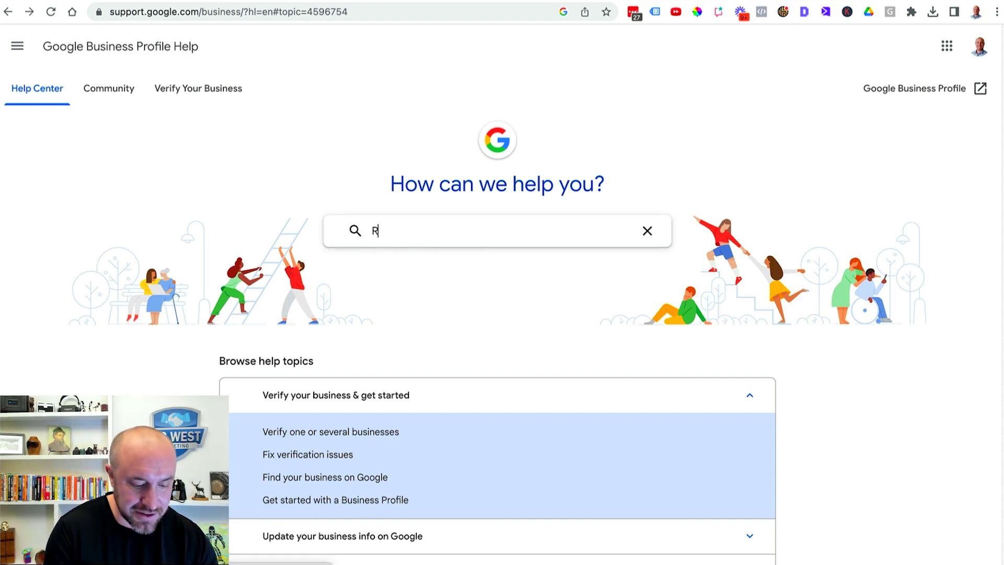
pyautogui.write('eview he')
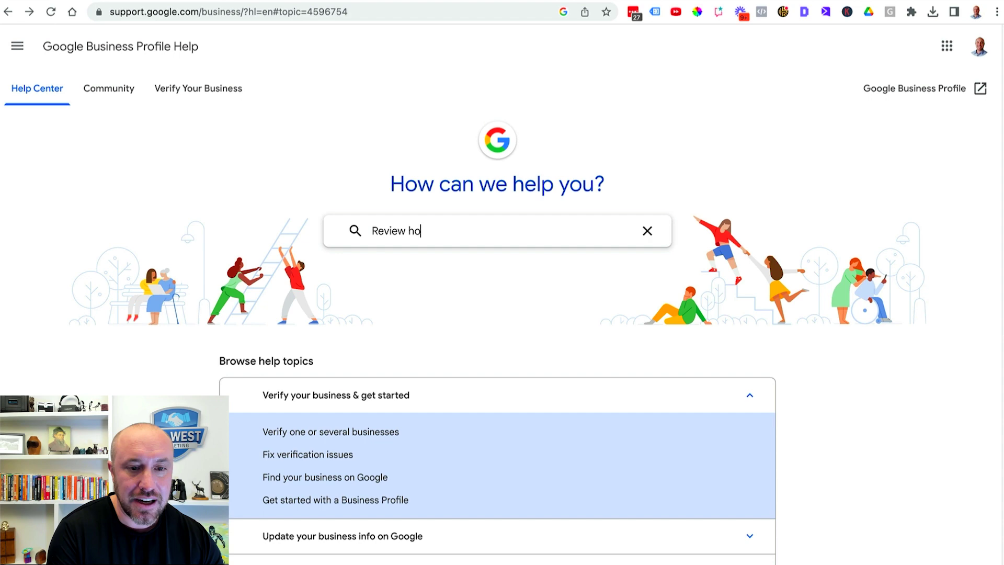
pyautogui.press('BackSpace')
pyautogui.press('BackSpace')
pyautogui.write('not showing')
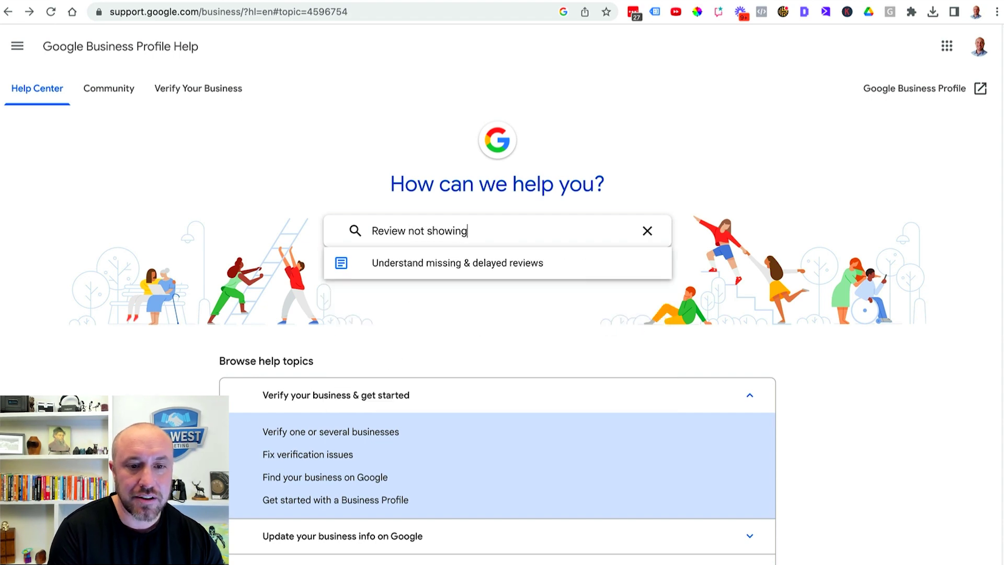
pyautogui.press('Return')
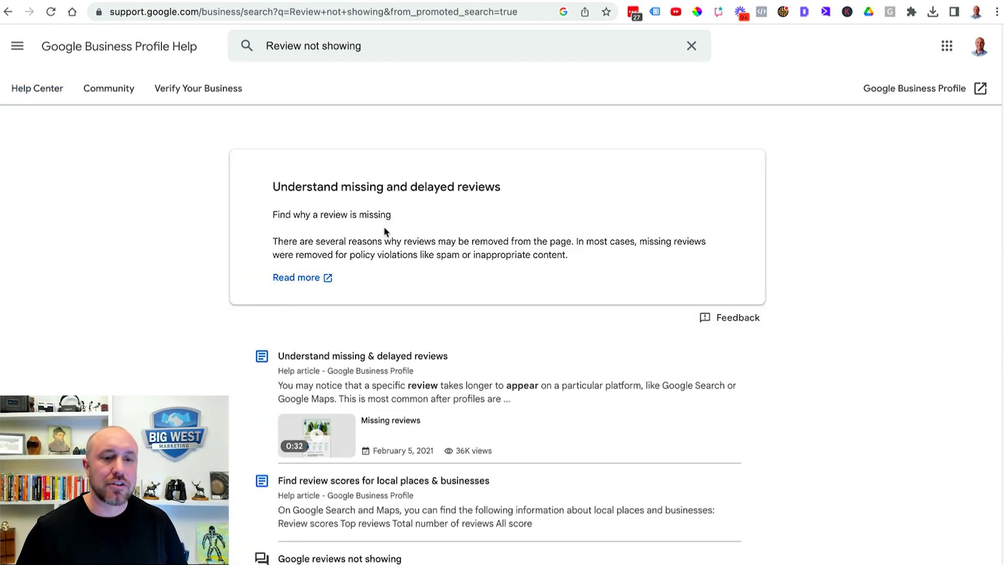
pyautogui.scroll(-15, 509, 270)
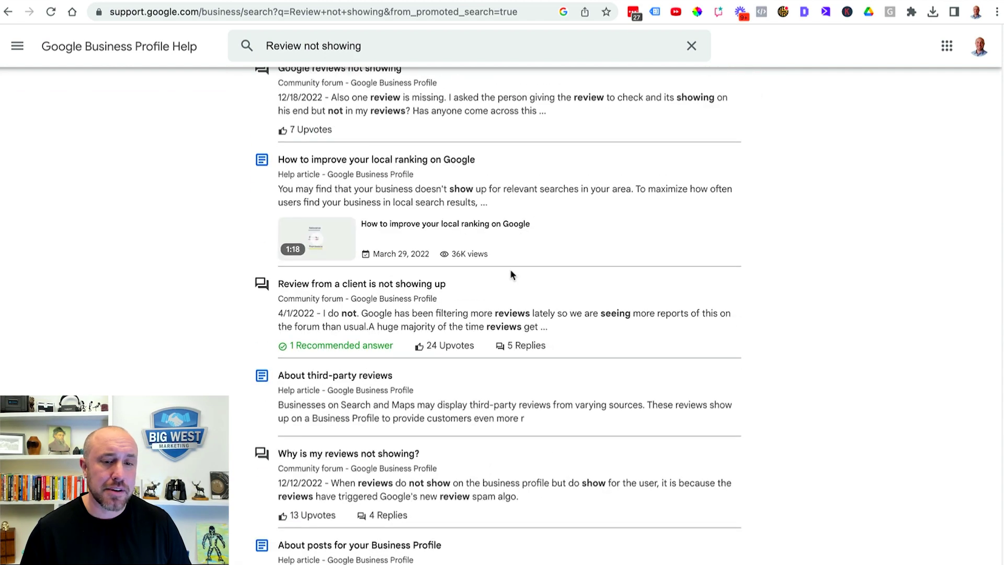
pyautogui.scroll(-3, 511, 273)
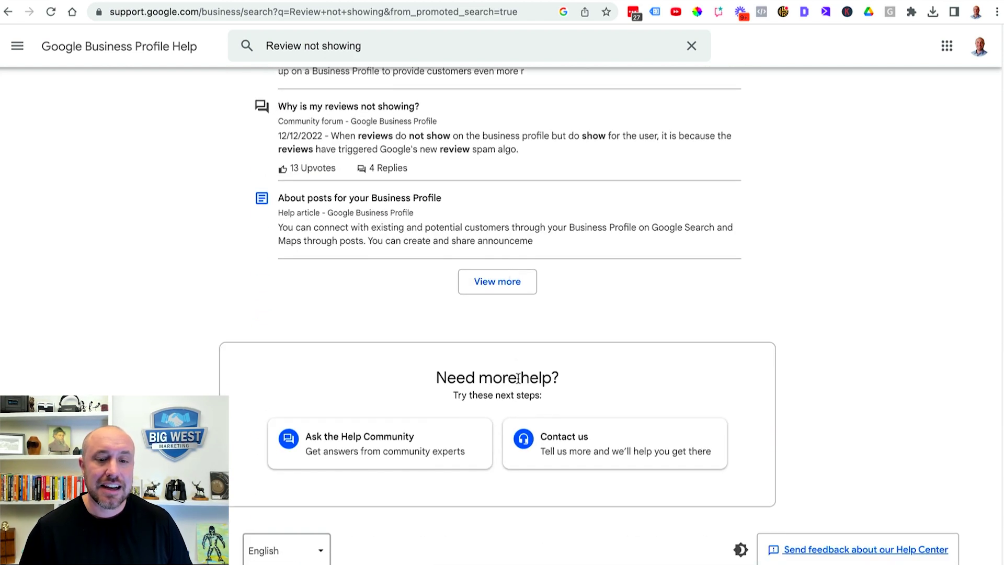
# - Start the Contact us form and select Big West Marketing, Inc. as the business
pyautogui.click(556, 445)
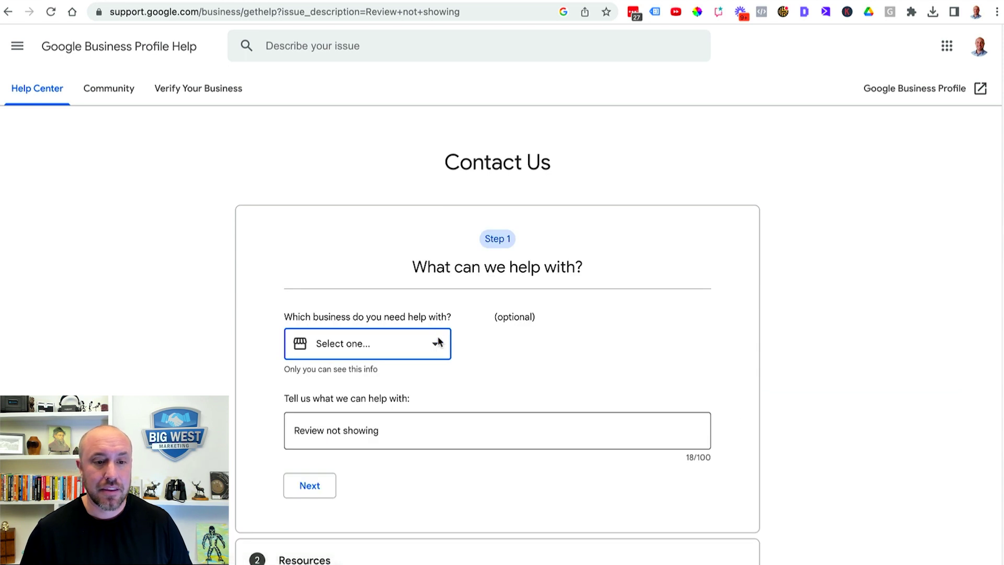
pyautogui.click(439, 349)
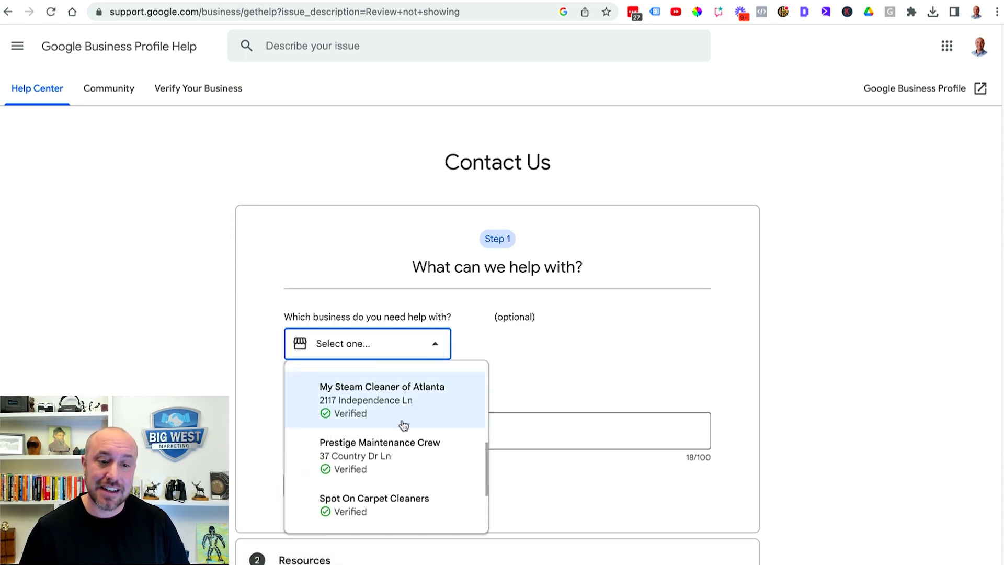
pyautogui.scroll(-3, 401, 423)
pyautogui.scroll(10, 402, 424)
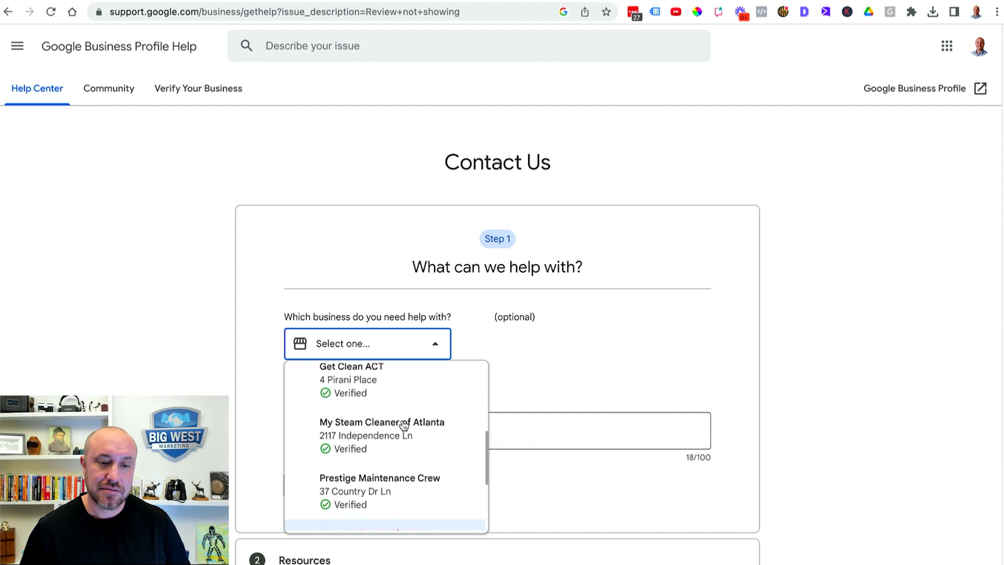
pyautogui.click(403, 423)
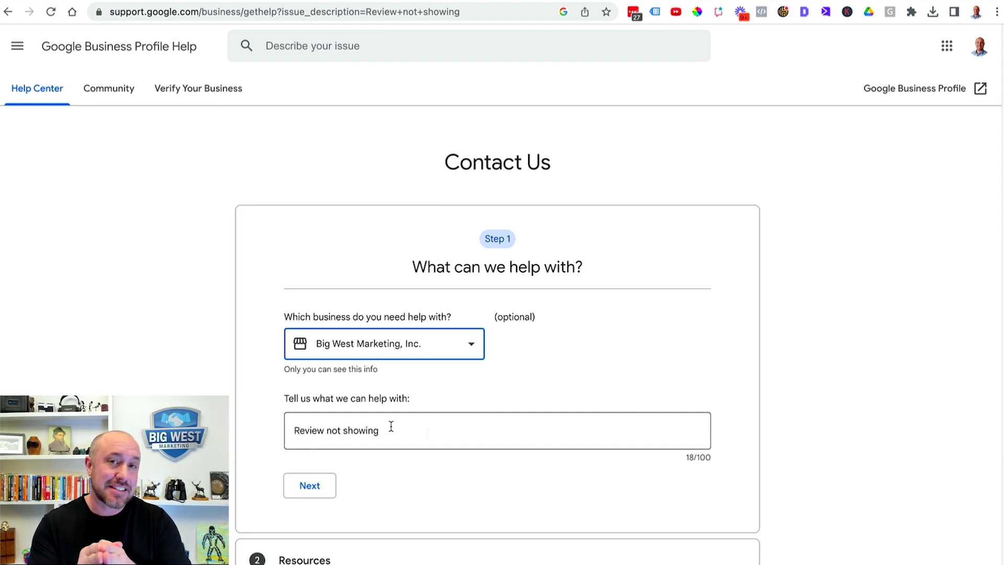
# - Check the issue description and continue to the Step 3 recommended resources
pyautogui.click(393, 426)
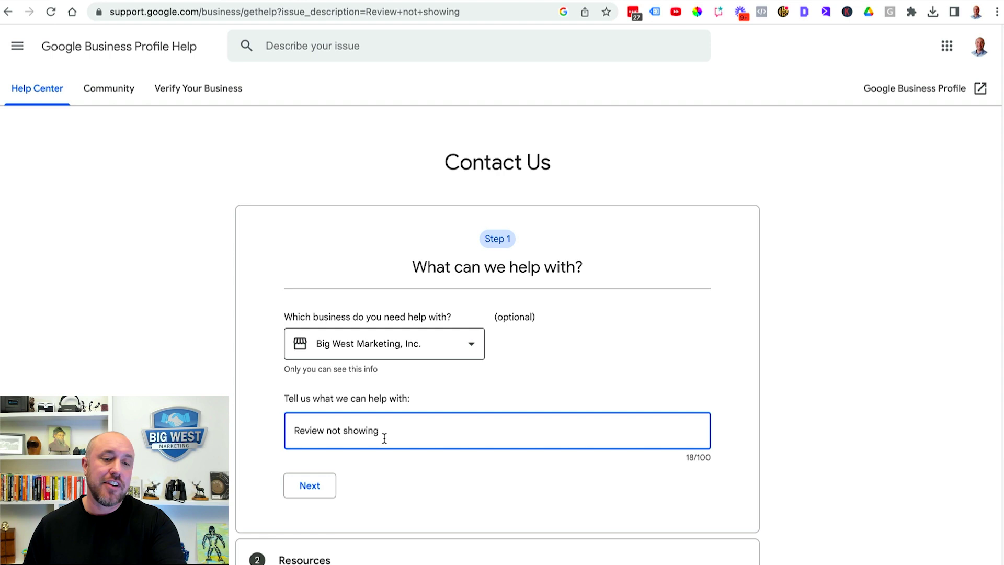
pyautogui.scroll(-1, 384, 439)
pyautogui.click(309, 424)
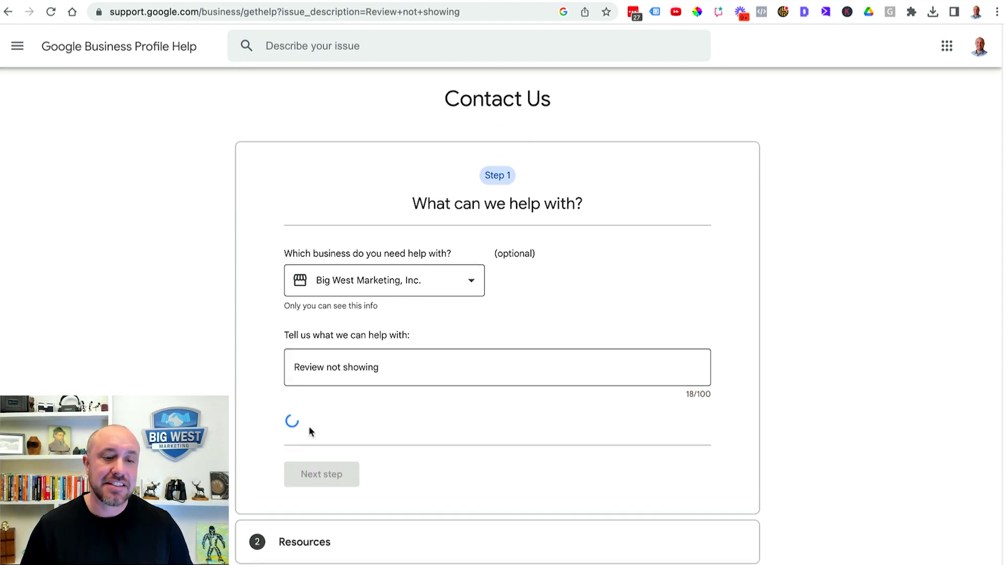
pyautogui.scroll(-1, 413, 461)
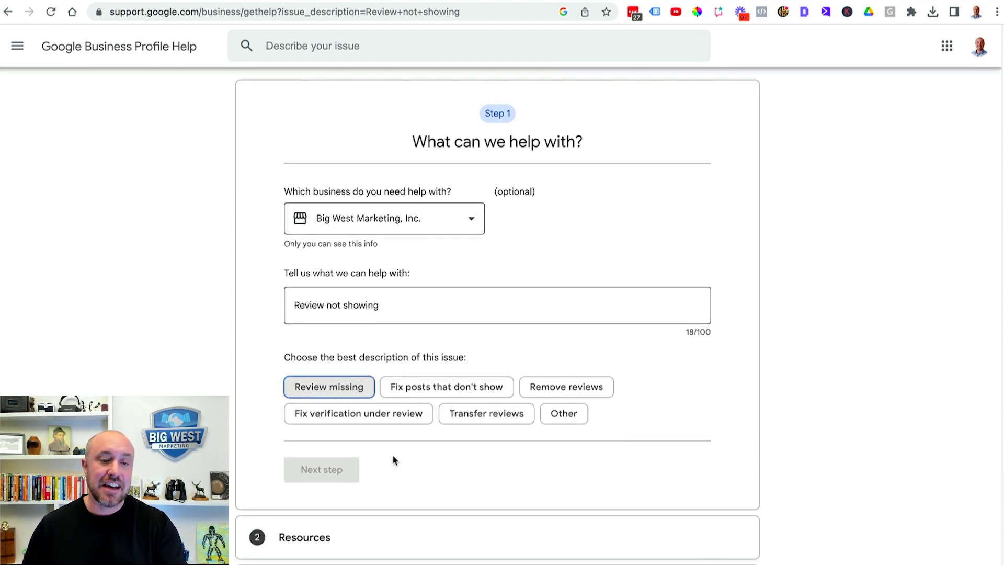
# - Classify the issue as Review missing and choose Email as the contact option
pyautogui.click(349, 377)
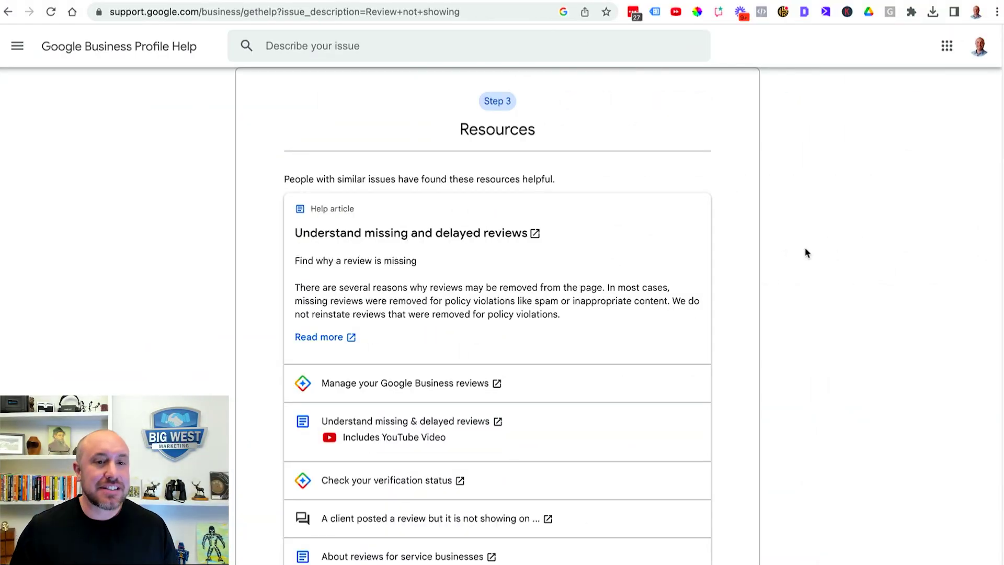
pyautogui.scroll(-3, 679, 251)
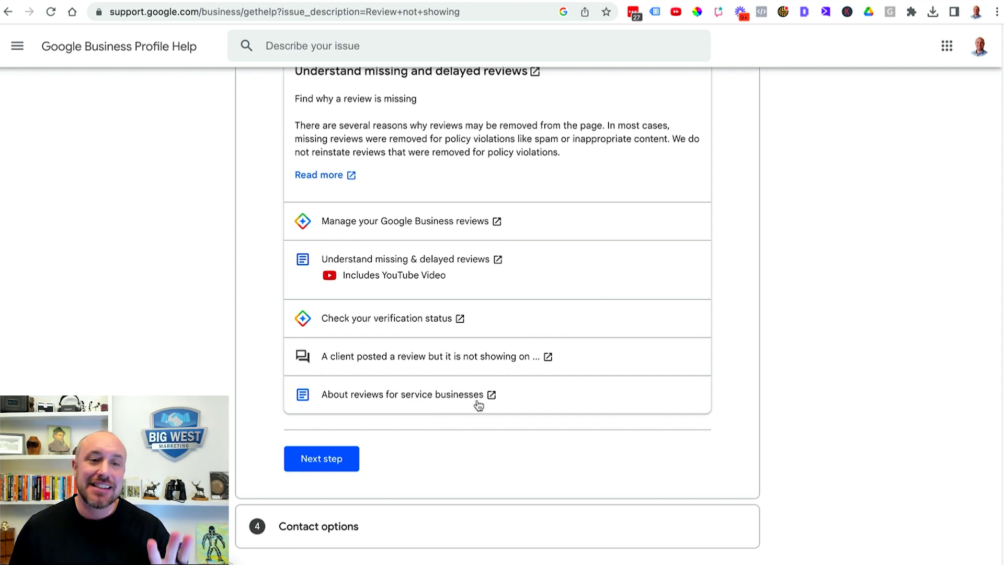
pyautogui.click(347, 459)
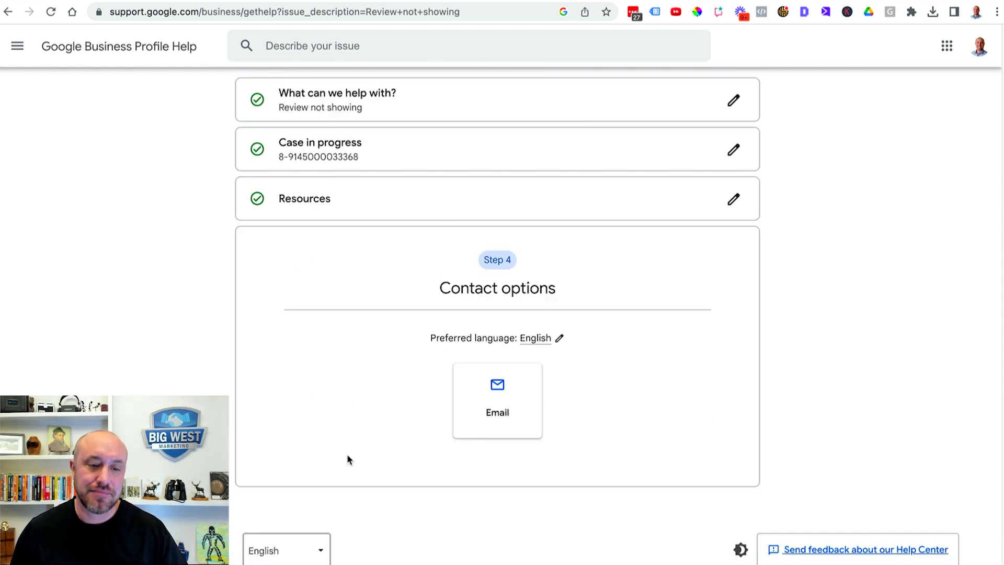
pyautogui.click(498, 417)
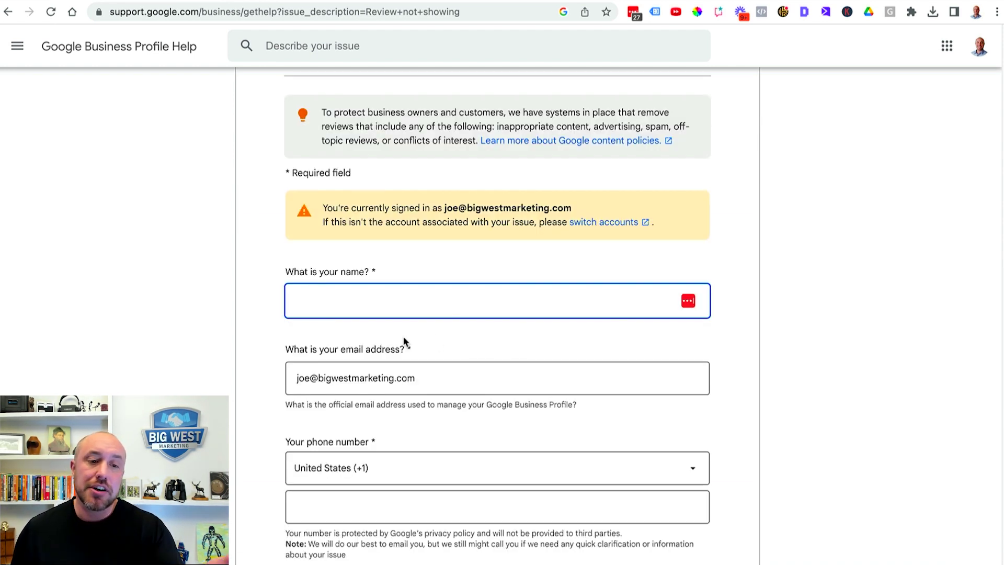
# - Scroll through the email form's fields, leaving them blank, then open a new Google tab
pyautogui.scroll(-2, 455, 335)
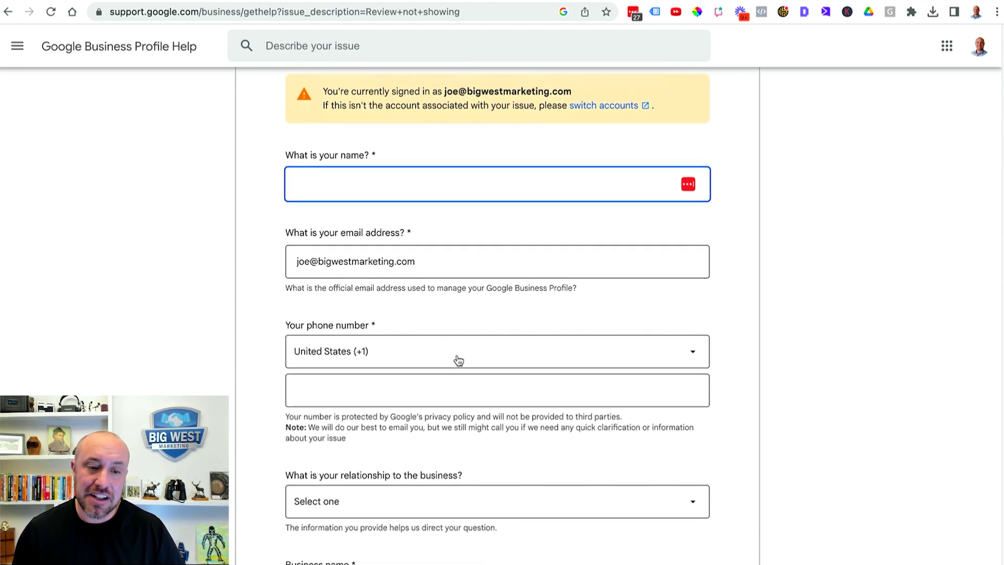
pyautogui.scroll(-1, 459, 361)
pyautogui.scroll(-1, 464, 362)
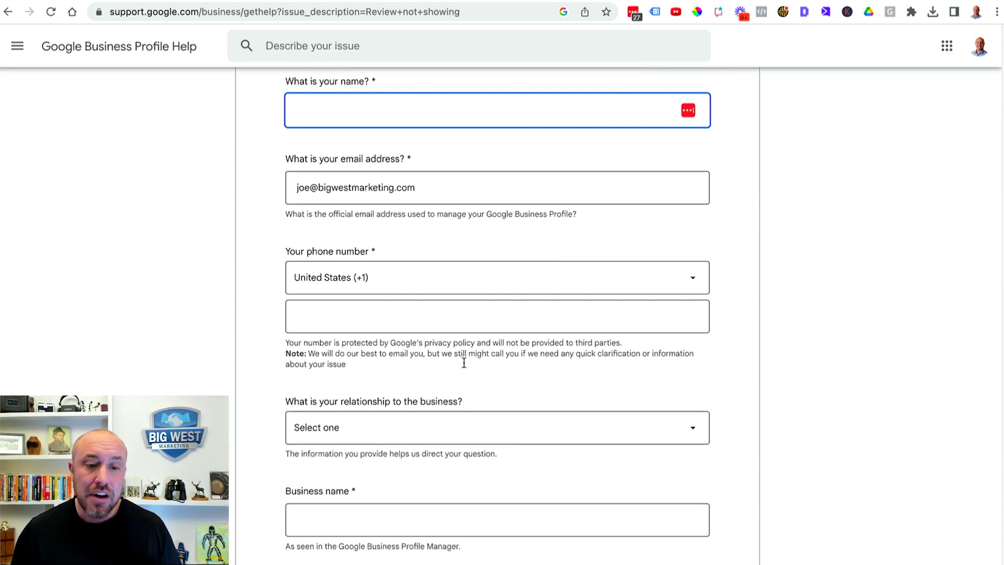
pyautogui.scroll(-2, 463, 366)
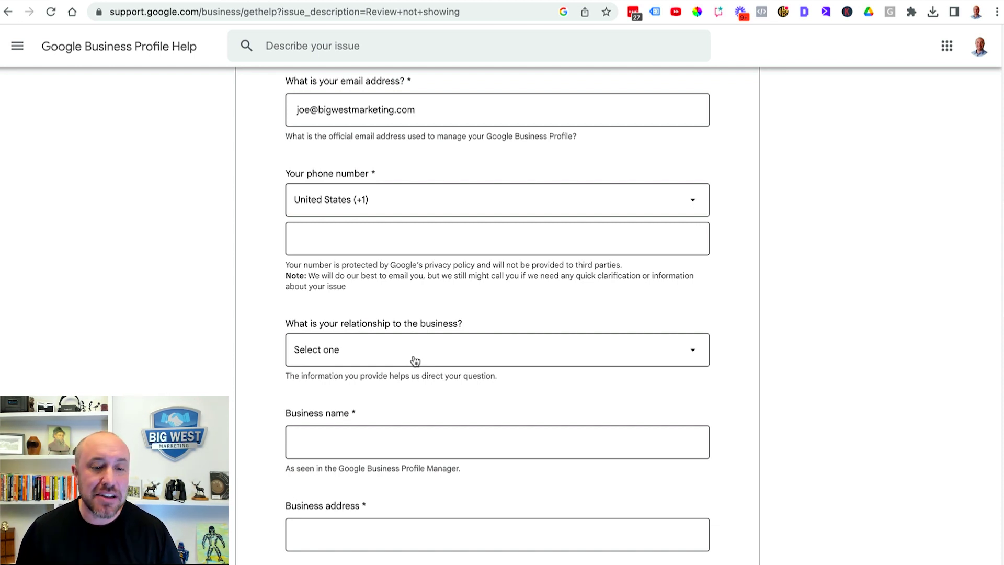
pyautogui.scroll(-3, 415, 360)
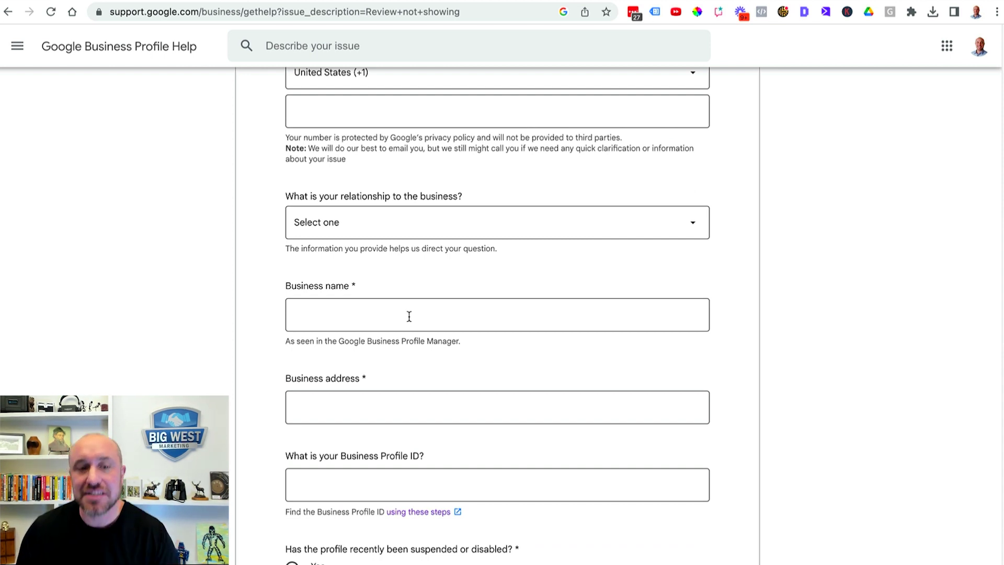
pyautogui.scroll(-2, 410, 318)
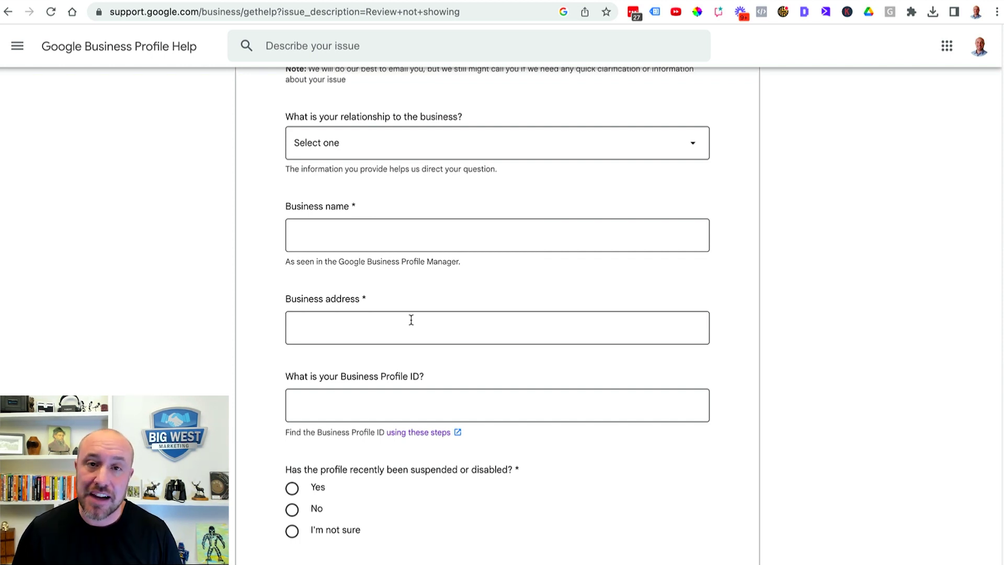
pyautogui.scroll(-2, 411, 319)
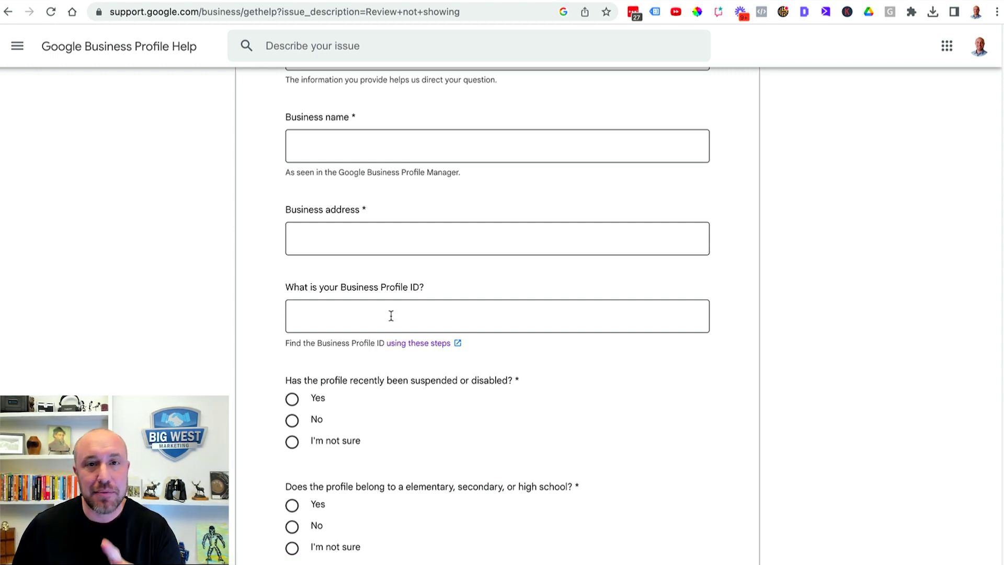
pyautogui.press('super+t')
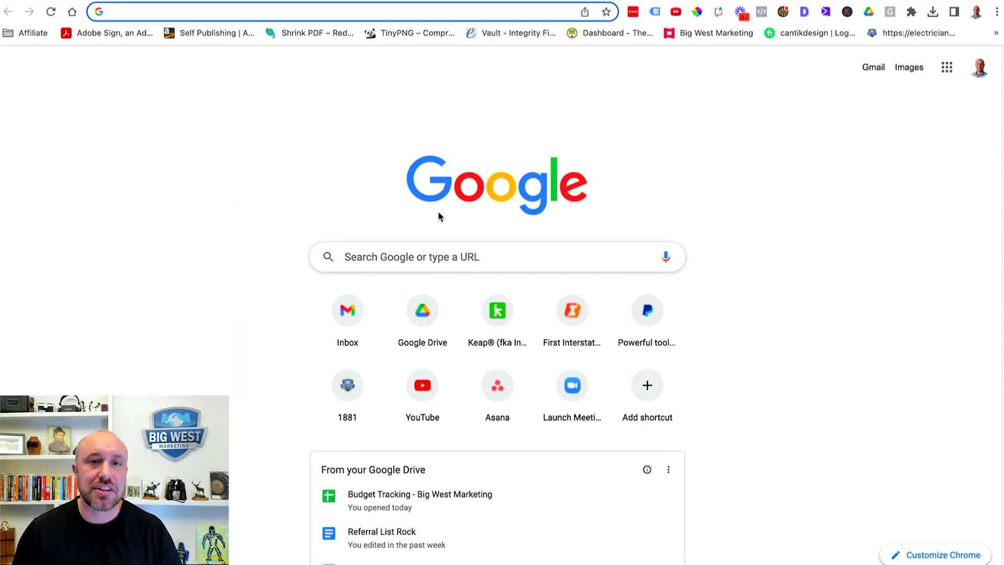
# - Search for 'big west marketing, inc.' and scroll to its business panel with 169 reviews
pyautogui.click(457, 261)
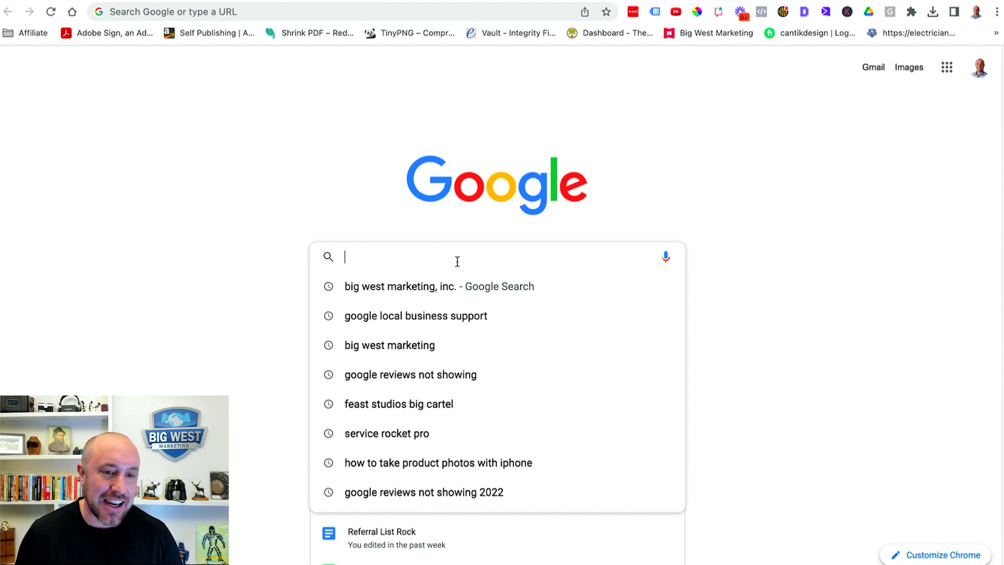
pyautogui.click(445, 291)
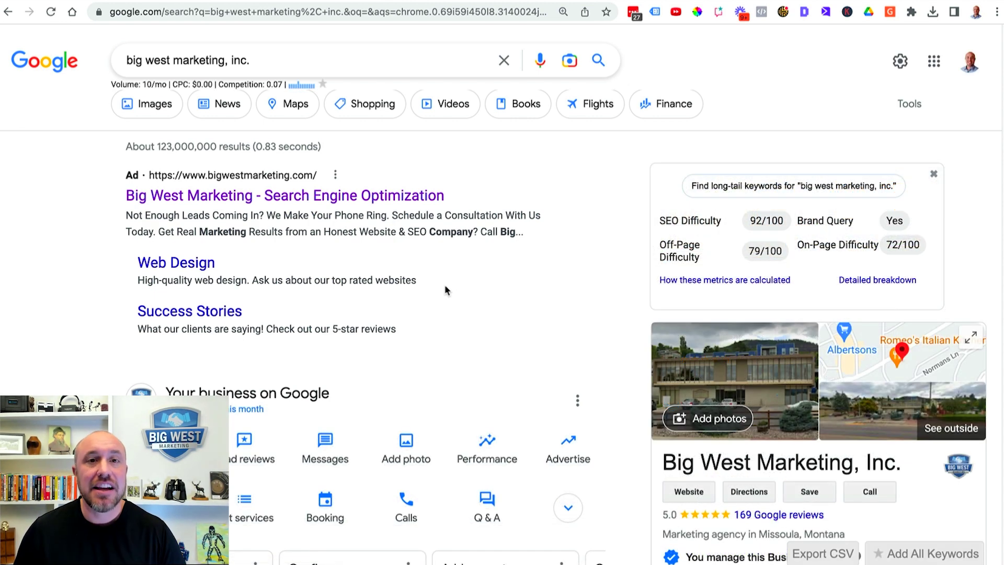
pyautogui.scroll(-1, 444, 290)
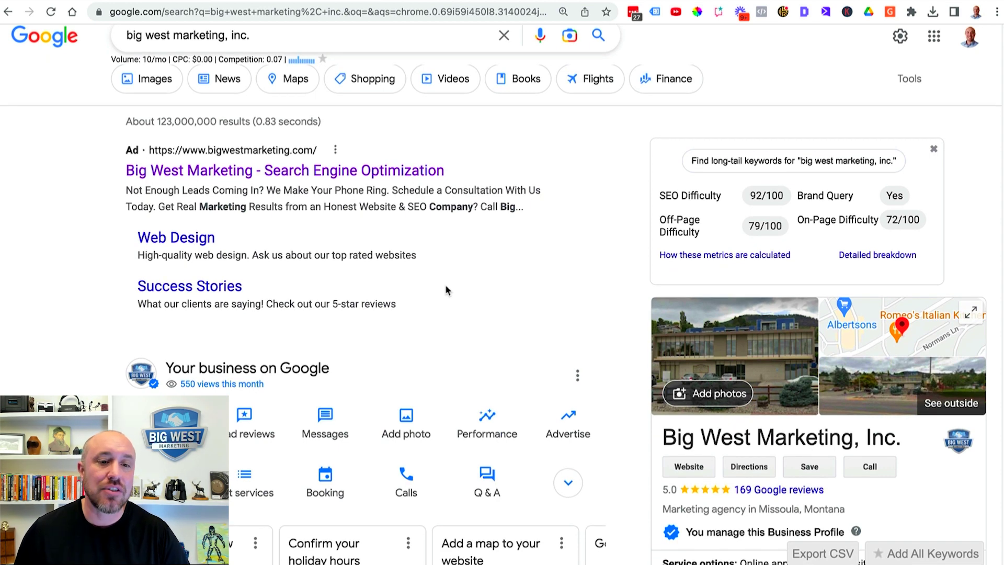
pyautogui.scroll(-2, 445, 290)
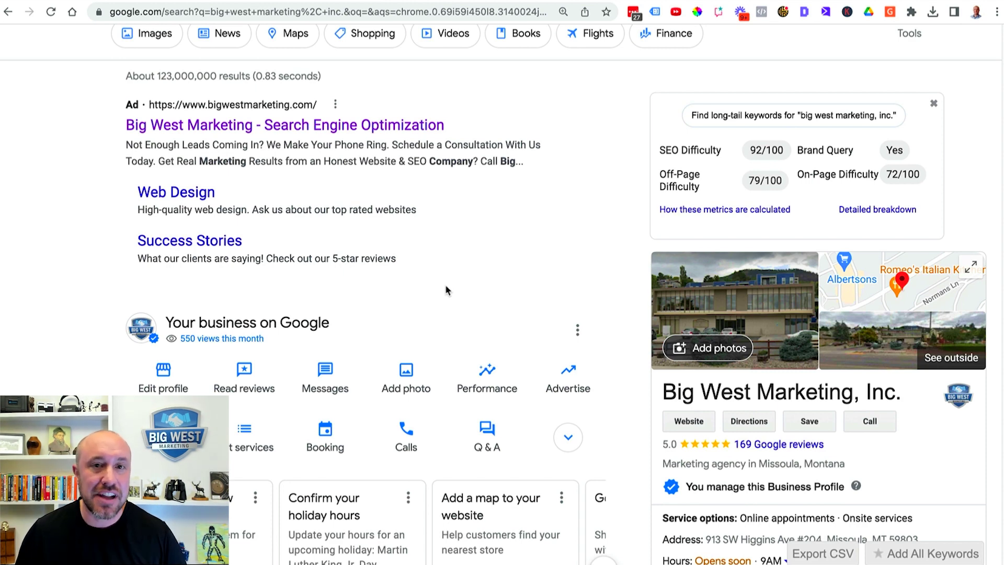
pyautogui.scroll(-4, 446, 290)
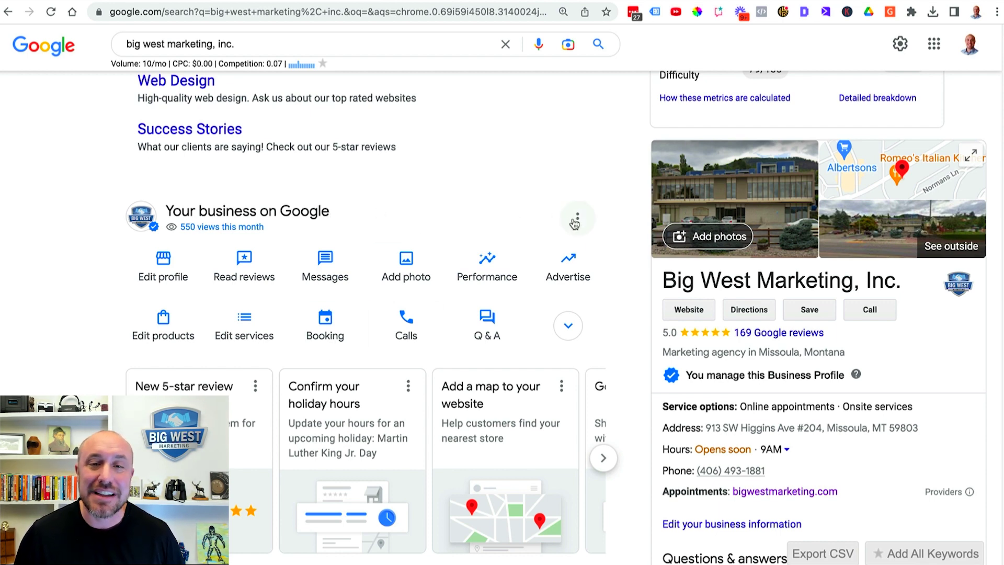
# - Copy the Business Profile ID from the profile's Business Profile settings > Advanced settings
pyautogui.click(578, 220)
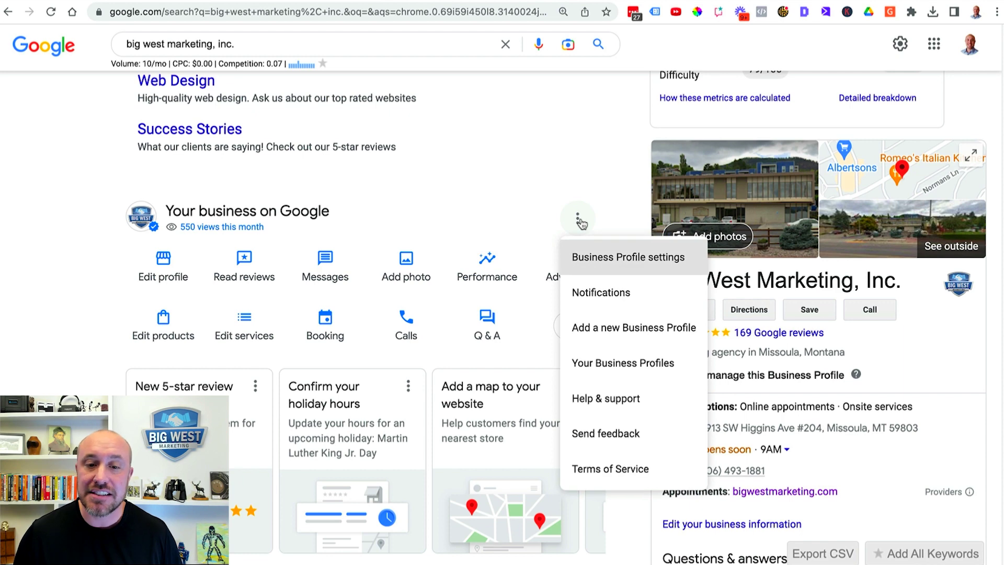
pyautogui.click(592, 265)
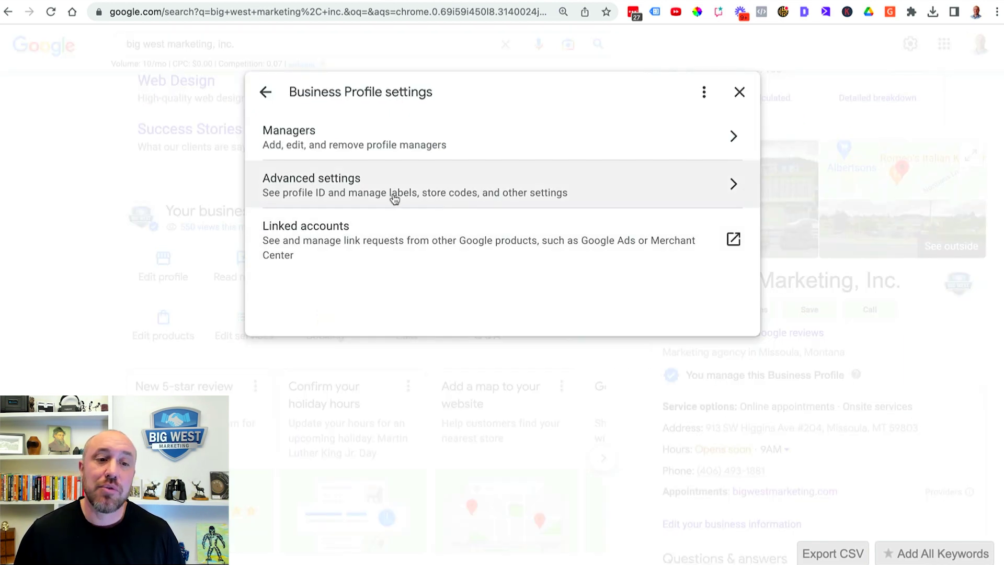
pyautogui.click(342, 184)
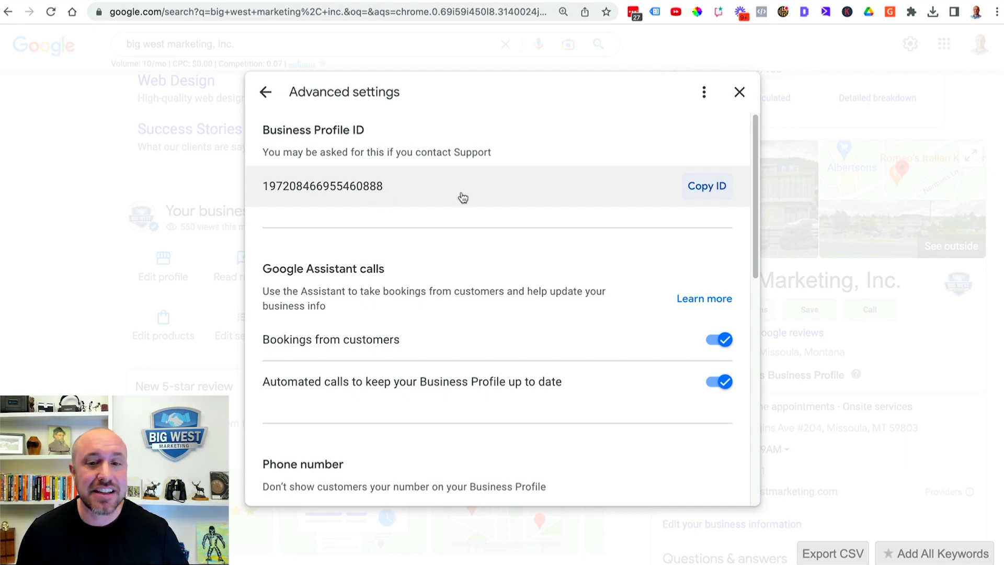
pyautogui.click(699, 189)
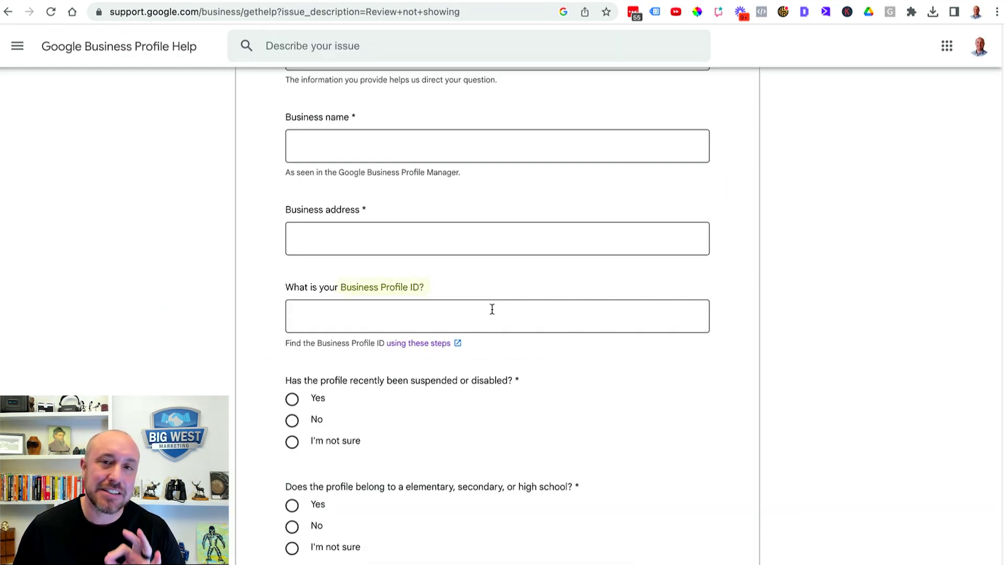
# - Paste the copied ID into the help form's Business Profile ID field
pyautogui.click(455, 316)
pyautogui.rightClick(455, 317)
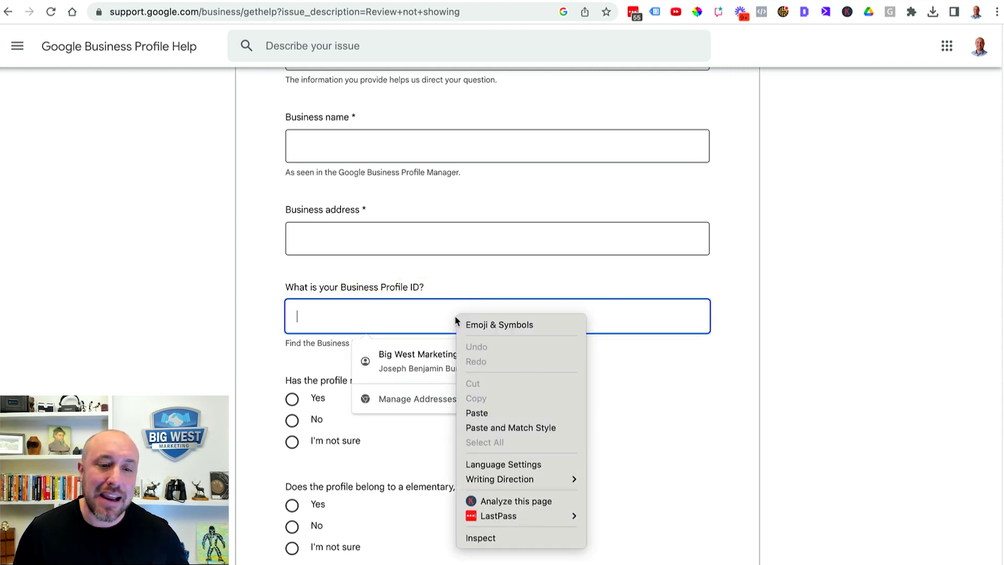
pyautogui.click(476, 412)
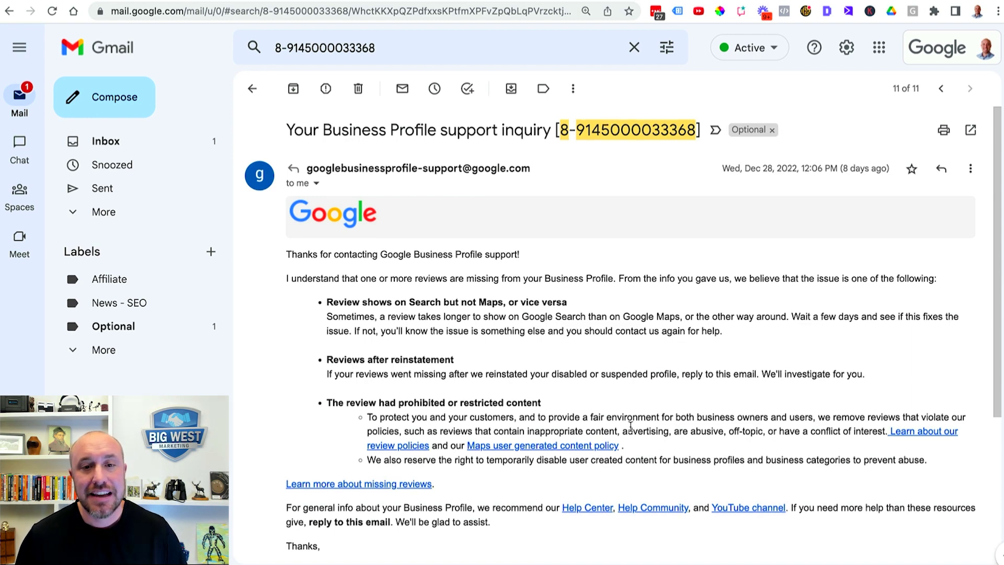
# - Scroll down and back up through Google's support email in the Gmail thread
pyautogui.scroll(-2, 631, 429)
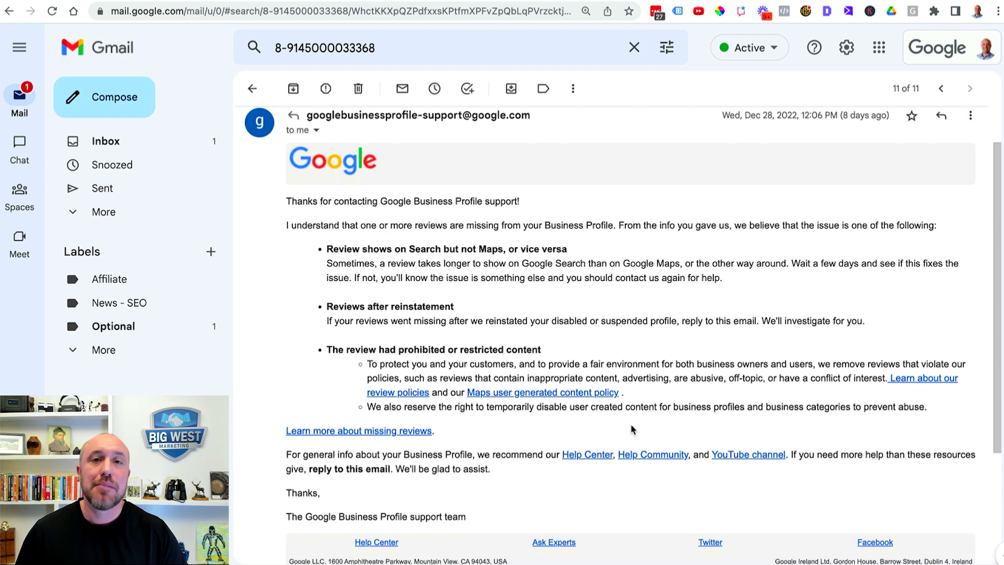
pyautogui.scroll(2, 638, 402)
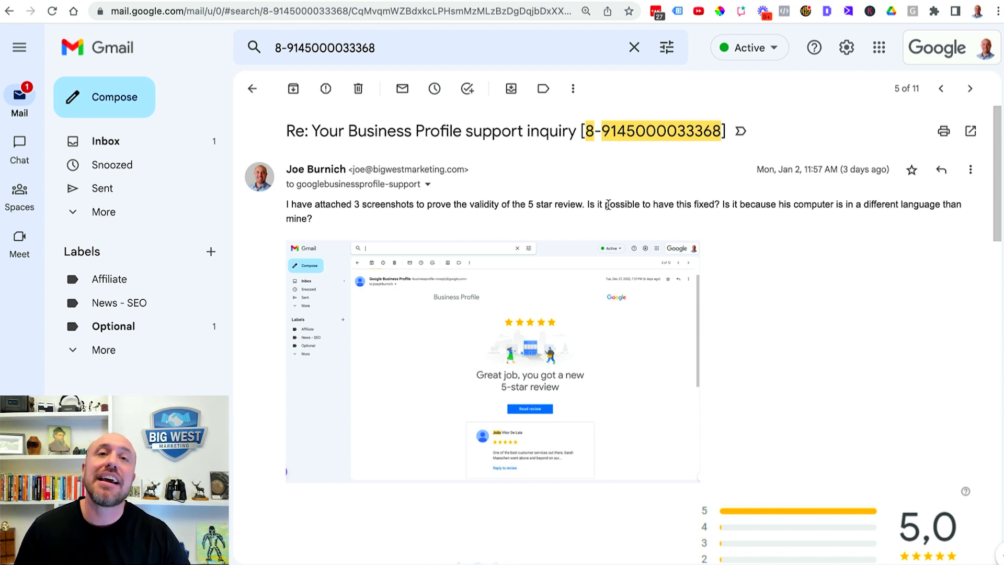
# - Scroll through the follow-up reply's three attached screenshots of the 5-star review
pyautogui.scroll(-4, 636, 249)
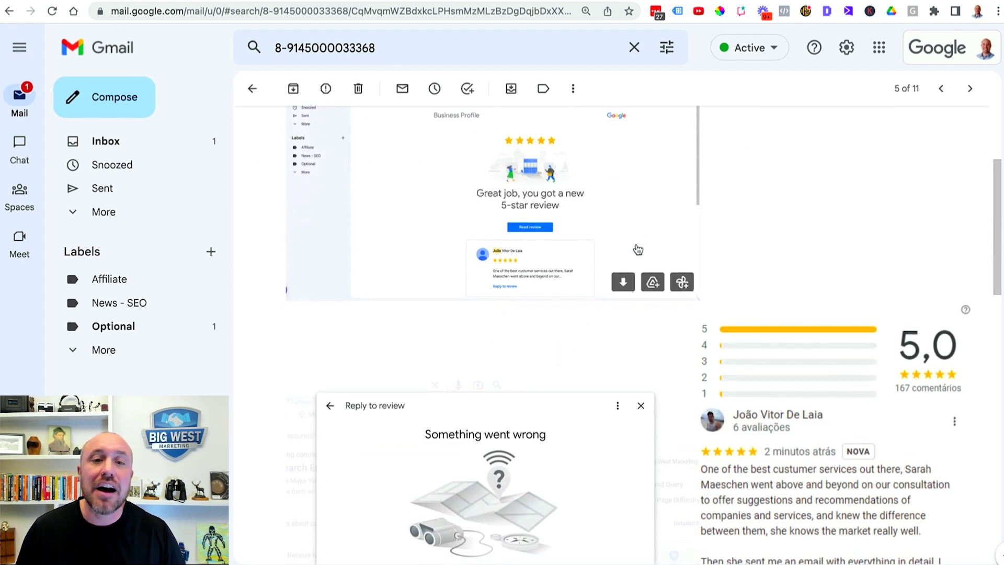
pyautogui.scroll(2, 638, 249)
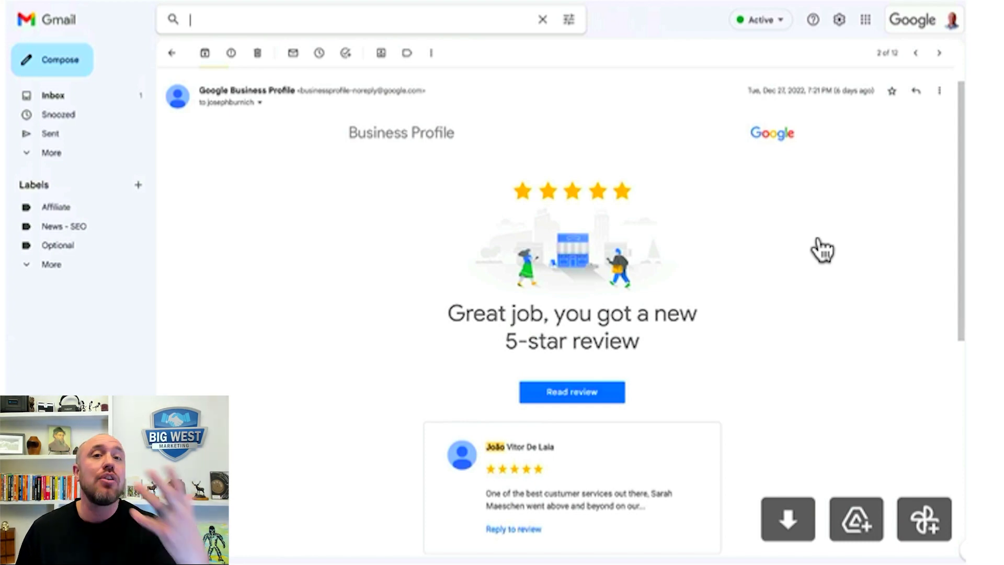
pyautogui.scroll(-5, 823, 251)
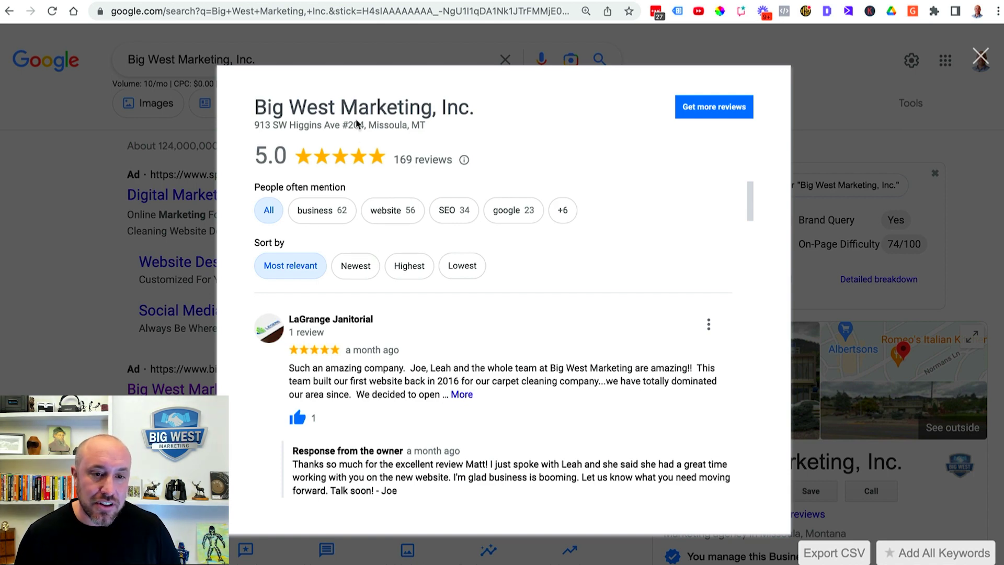
# - Sort the Big West Marketing reviews by Newest and scroll down to the restored 5-star review
pyautogui.click(357, 270)
pyautogui.scroll(-7, 481, 280)
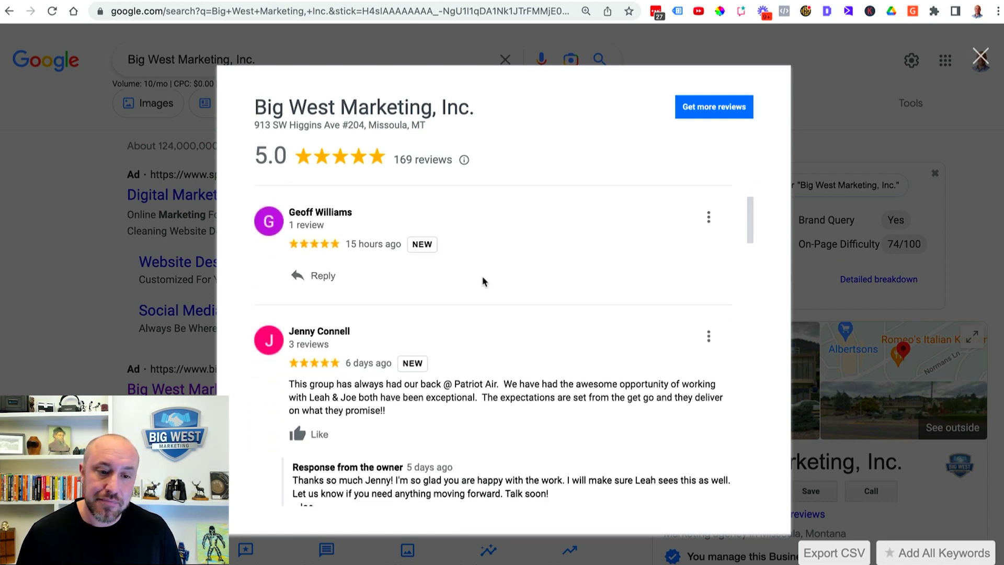
pyautogui.scroll(-2, 481, 281)
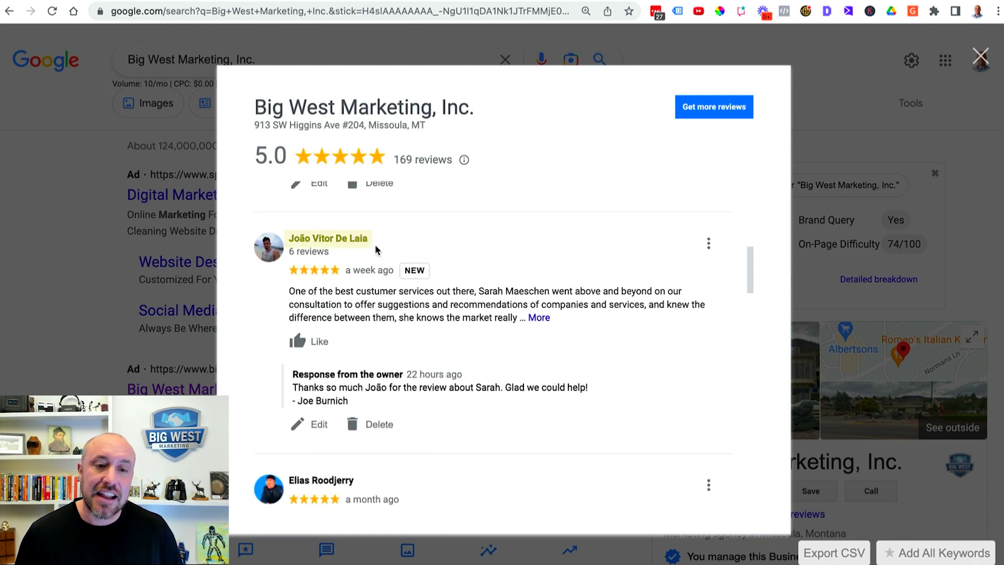